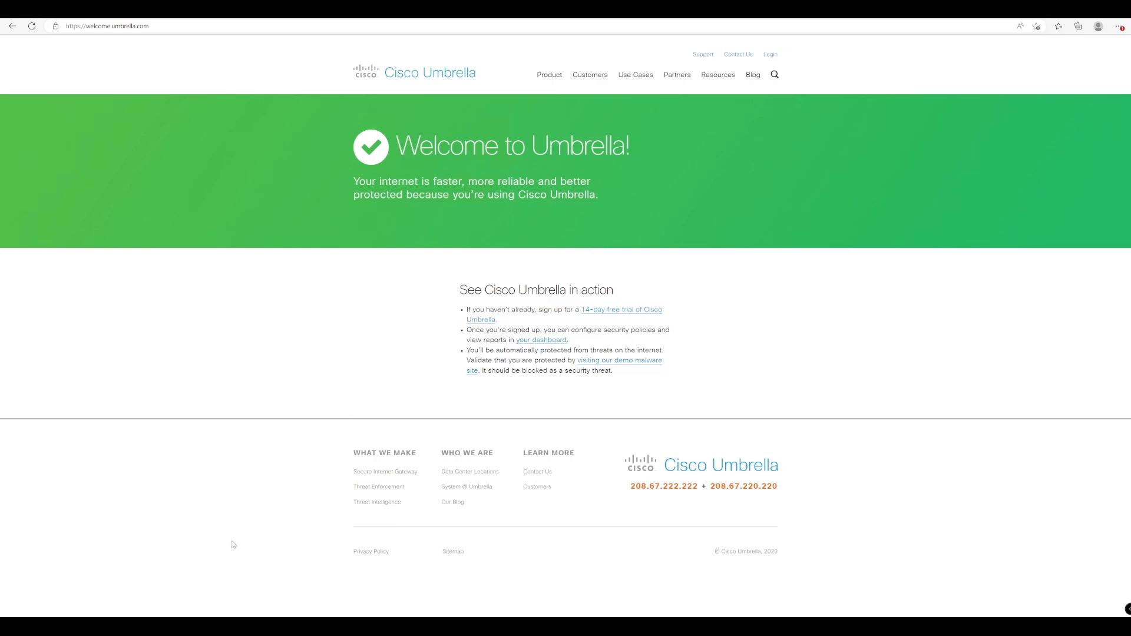
- Open the IPv4 settings of the Ethernet0 adapter from its status window
click(227, 590)
click(514, 388)
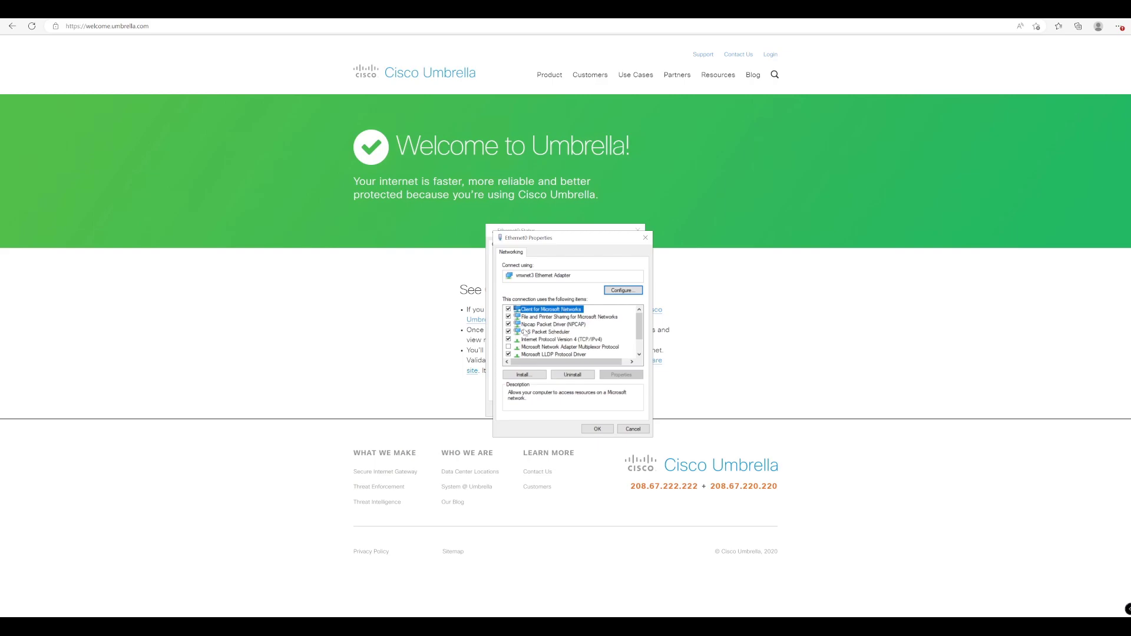
double_click(545, 339)
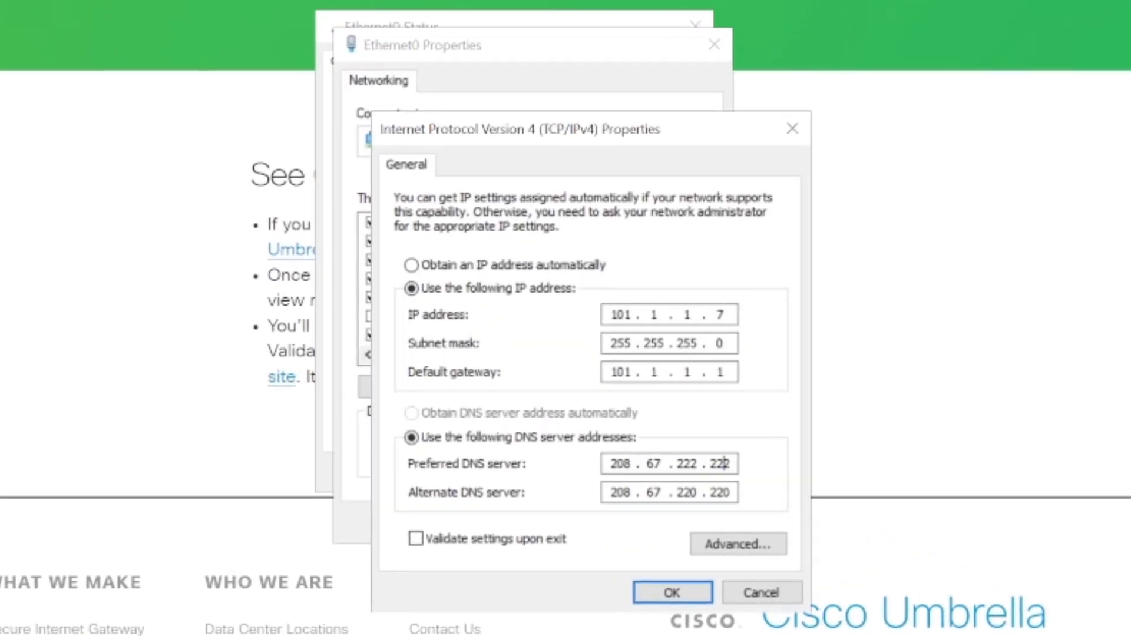
- Set preferred DNS to 150.1.7.200, clear the alternate DNS, and save the adapter settings
key(BackSpace)
key(BackSpace)
key(BackSpace)
key(BackSpace)
key(BackSpace)
key(BackSpace)
key(BackSpace)
key(BackSpace)
key(BackSpace)
key(BackSpace)
text(150.1.7.200)
key(Tab)
key(BackSpace)
key(Right)
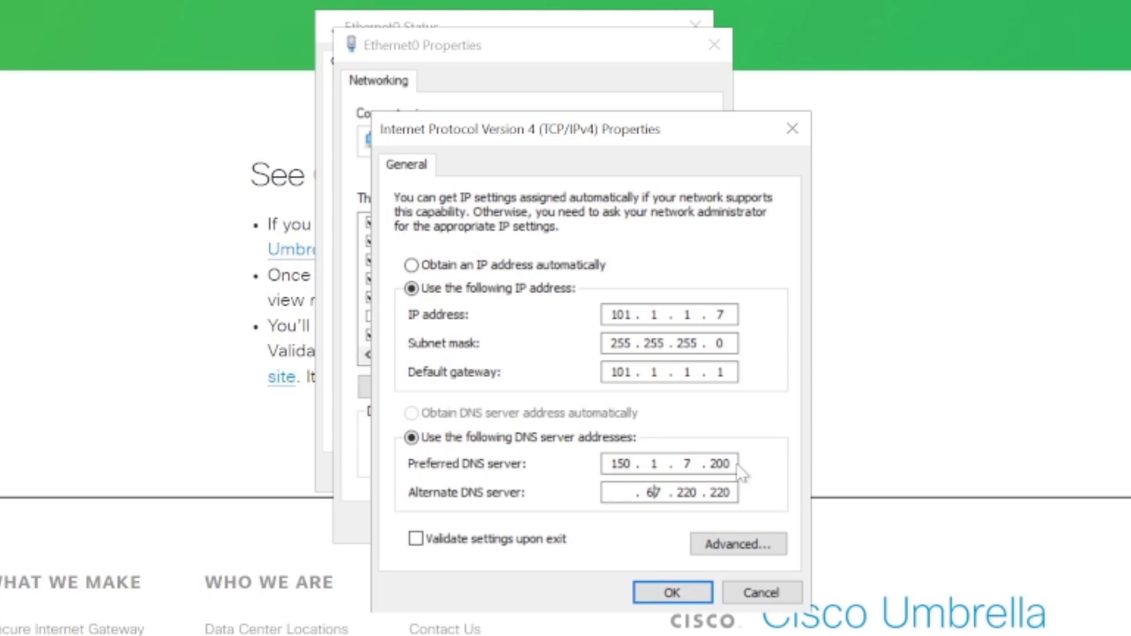
key(Right)
key(Right)
key(Right)
key(Right)
key(Right)
key(Right)
key(Right)
key(Right)
key(Right)
key(Right)
key(BackSpace)
key(BackSpace)
key(BackSpace)
key(BackSpace)
key(BackSpace)
key(BackSpace)
key(BackSpace)
key(BackSpace)
key(BackSpace)
key(BackSpace)
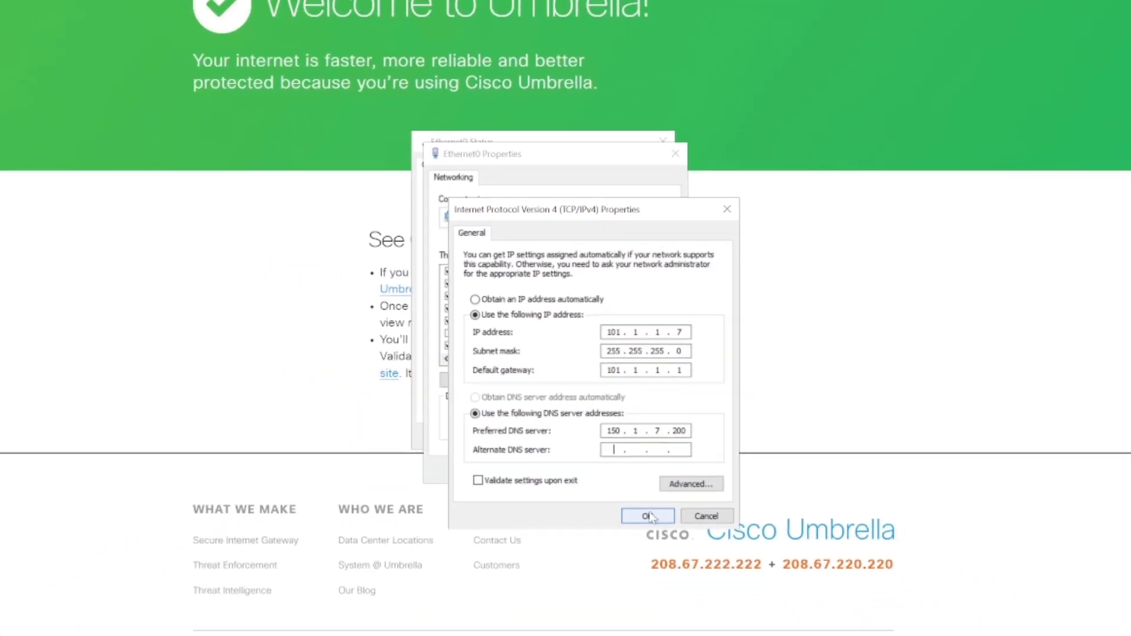
click(672, 592)
click(627, 532)
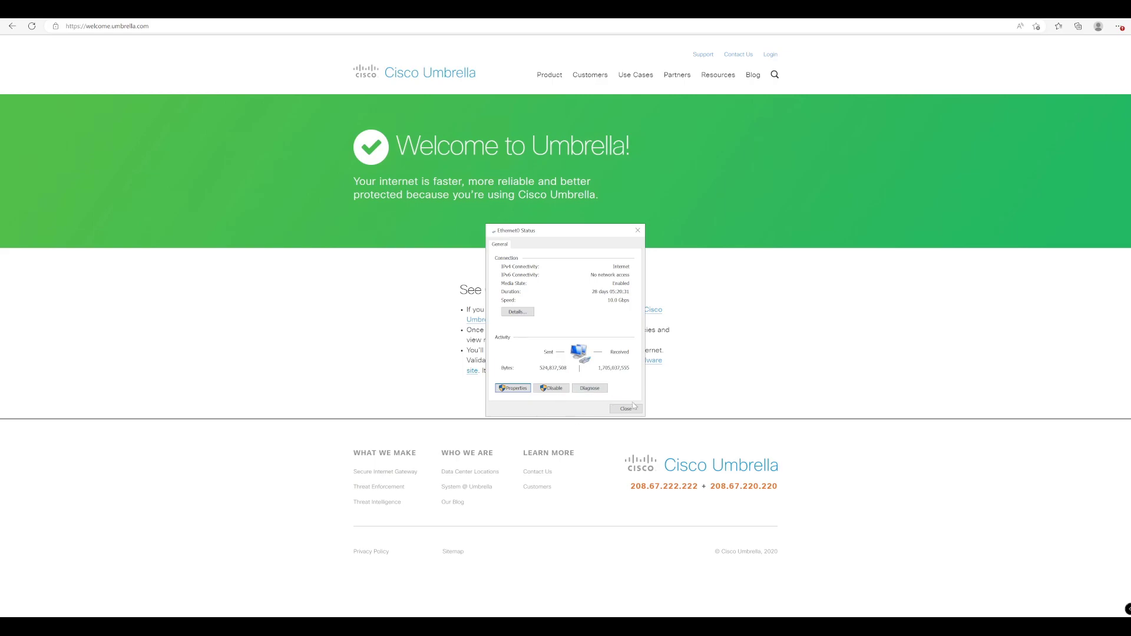
- Close the Ethernet0 status window and reload the Umbrella welcome page in Edge
click(626, 410)
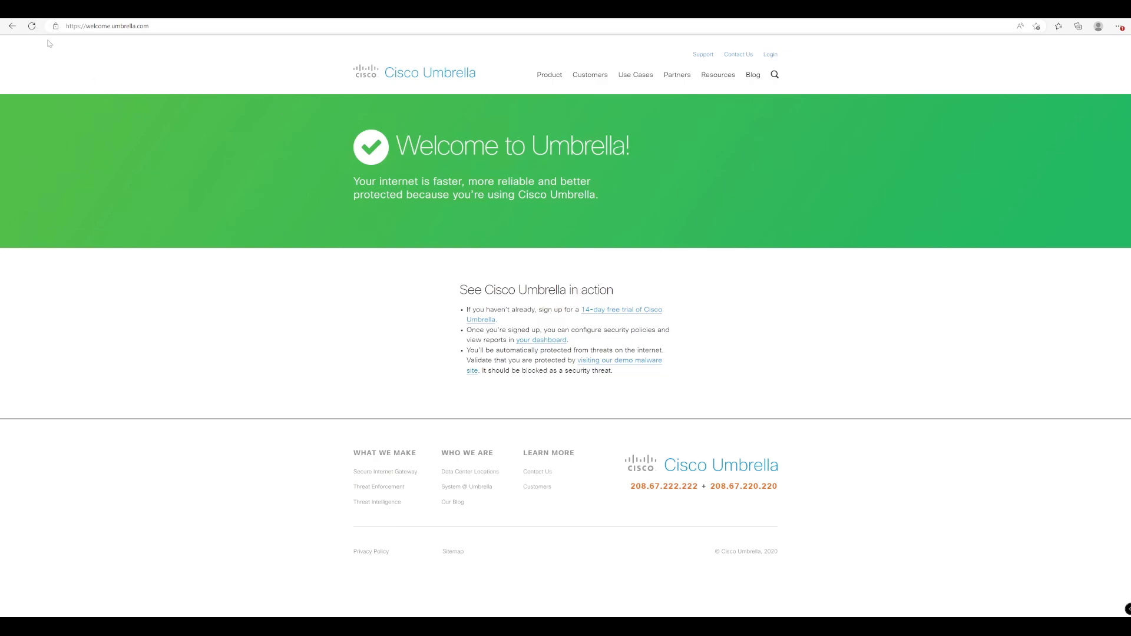
click(32, 26)
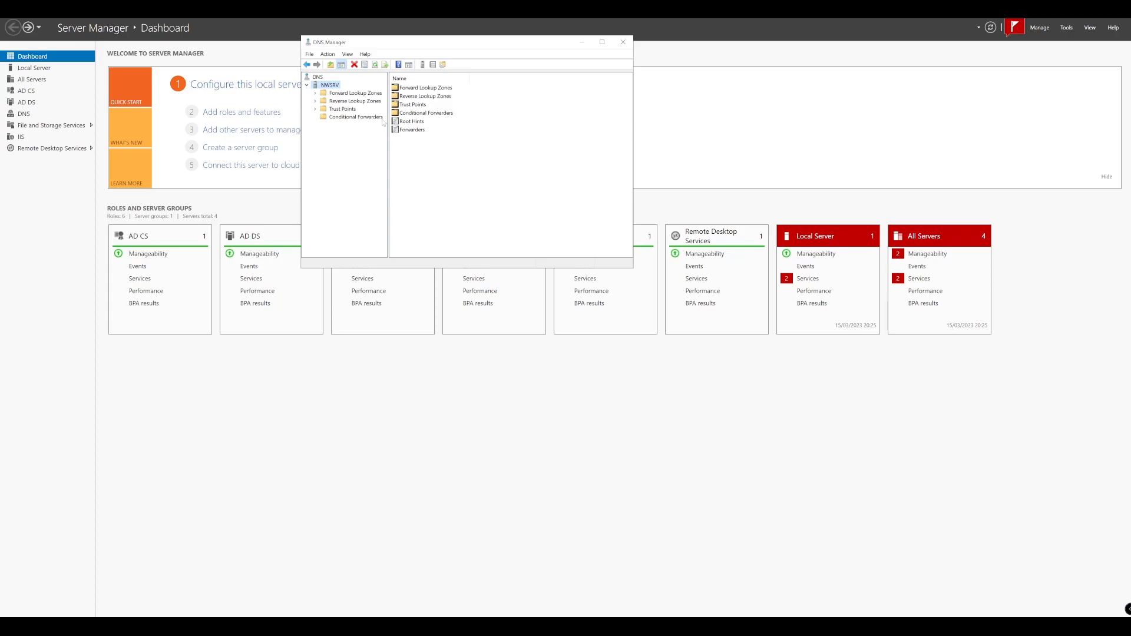
- Show the Forwarders tab of the NWSRV server's Properties dialog
right_click(322, 88)
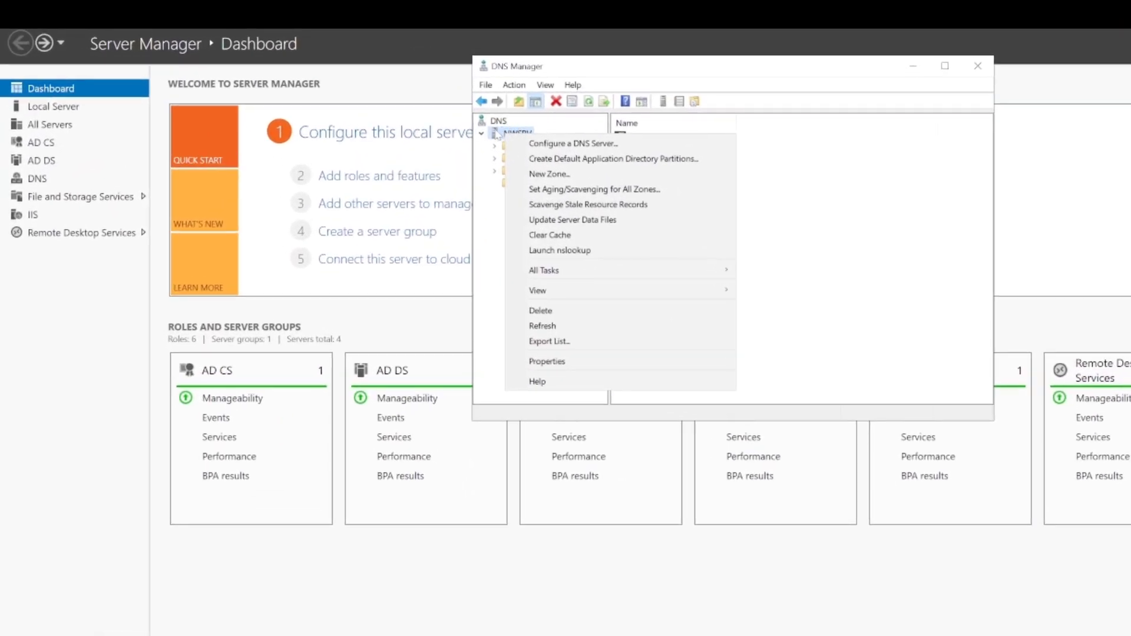
click(640, 370)
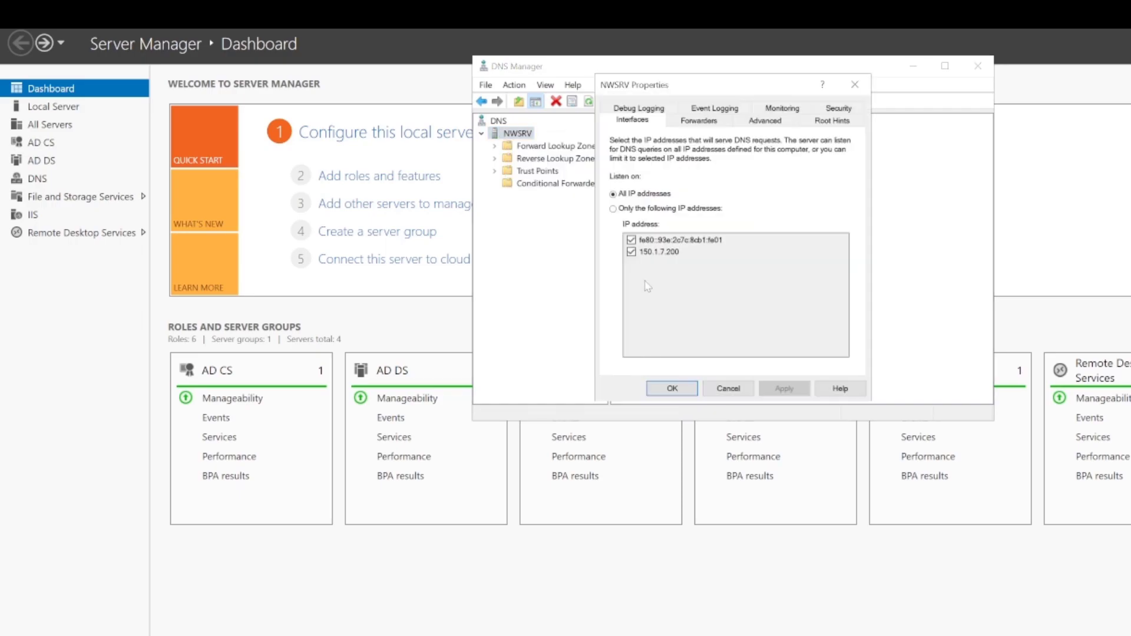
click(691, 122)
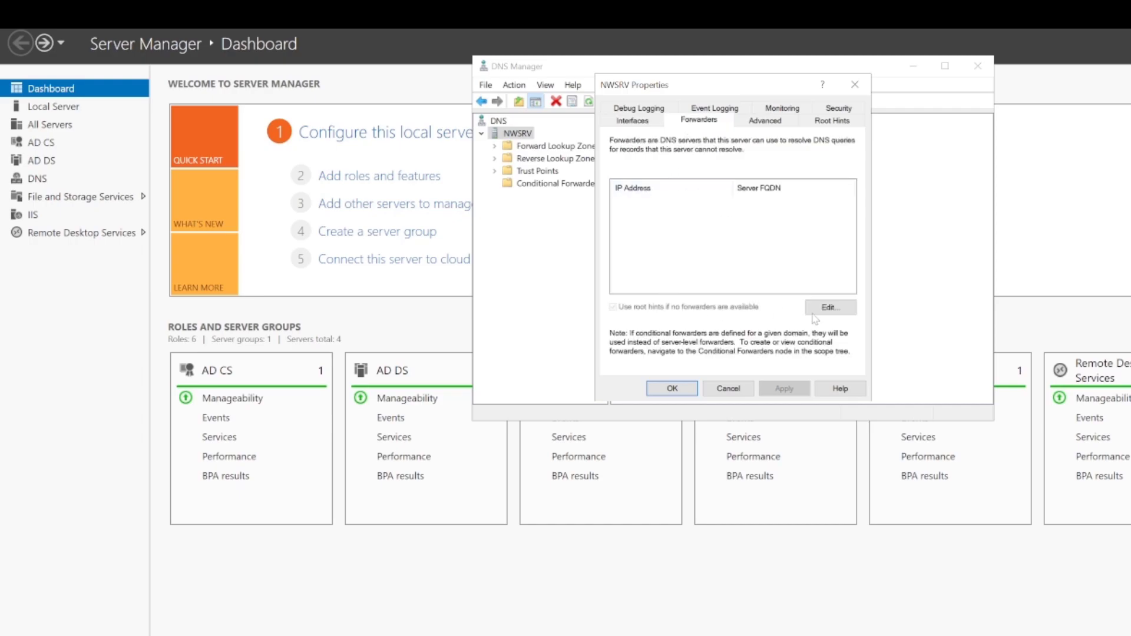
- Add 208.67.222.222 and 208.67.220.220 as NWSRV forwarders and apply the change
click(829, 306)
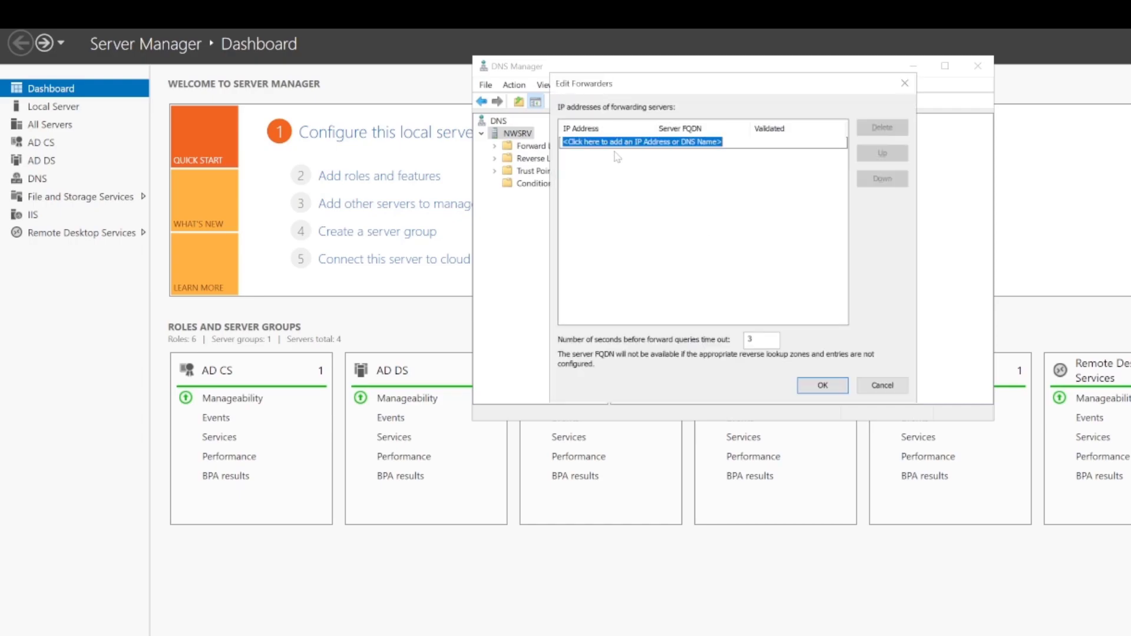
text(208.67)
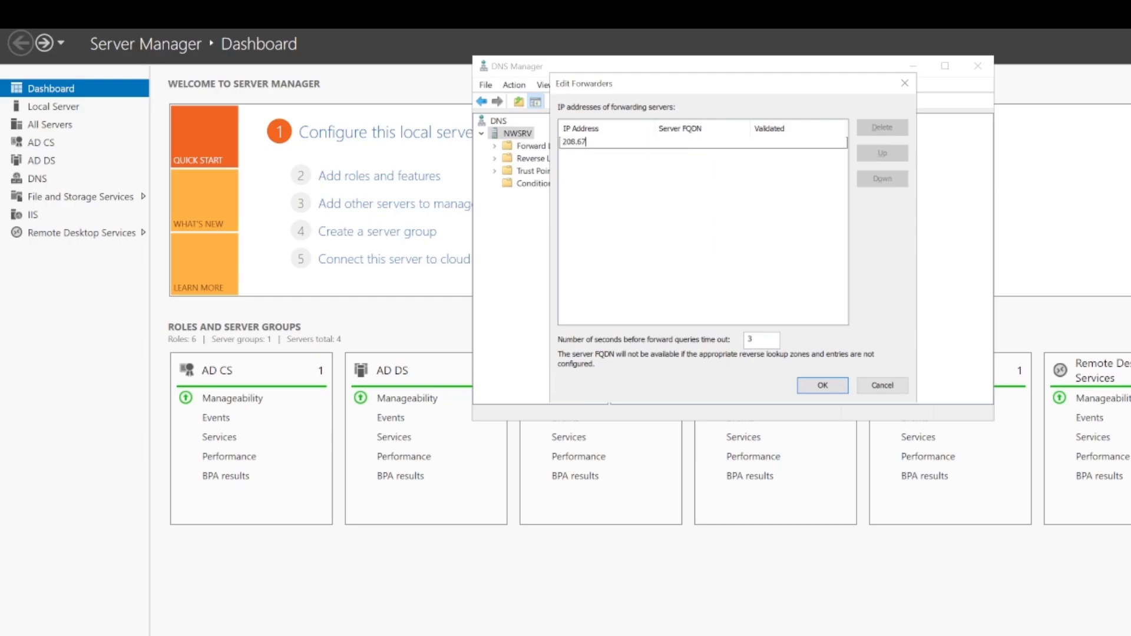
text(.222.222)
key(Return)
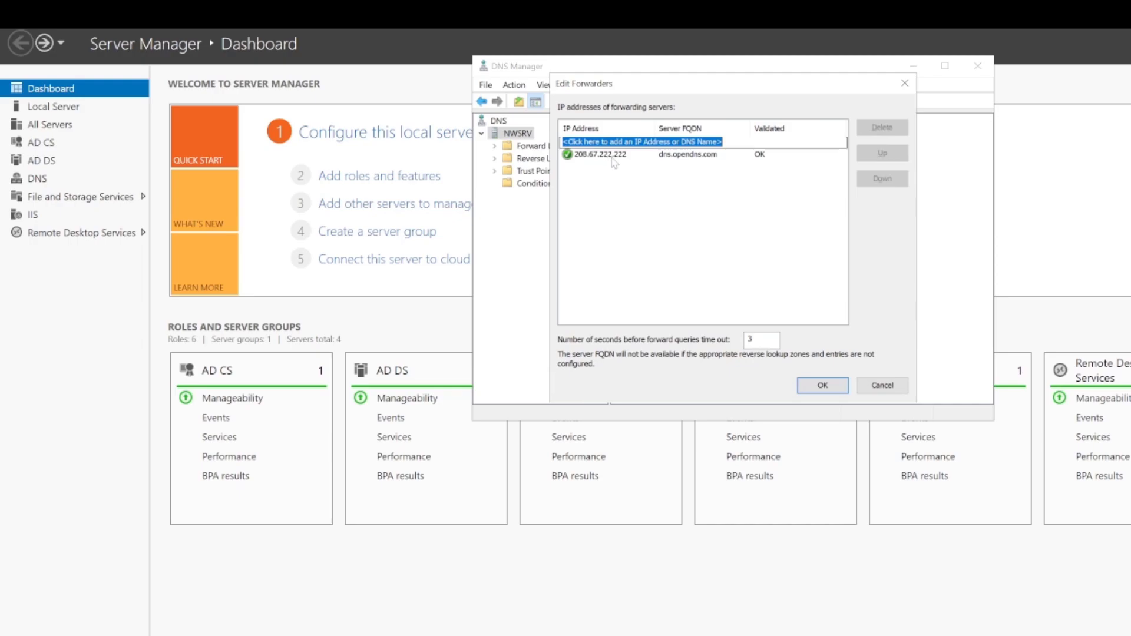
text(208.)
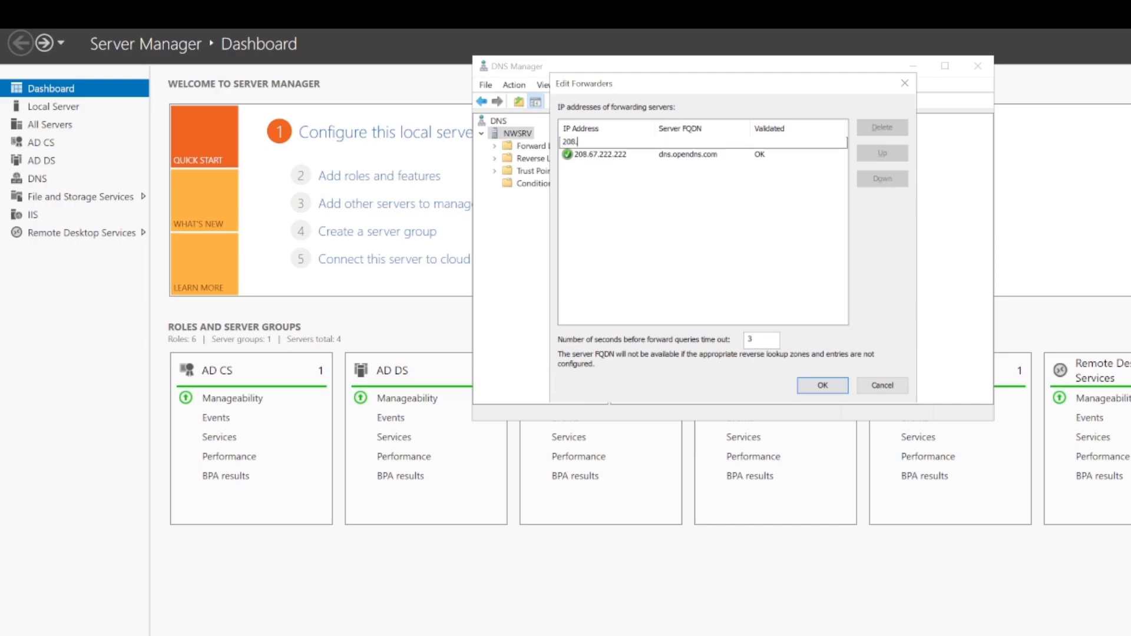
text(67.220.220)
key(Return)
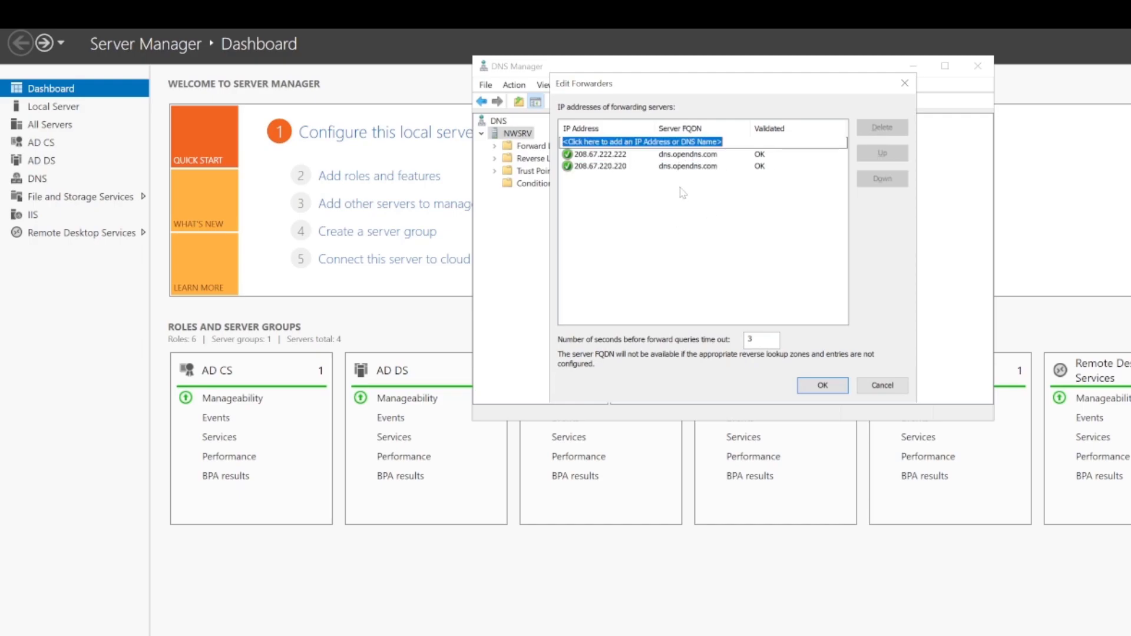
click(822, 385)
click(771, 392)
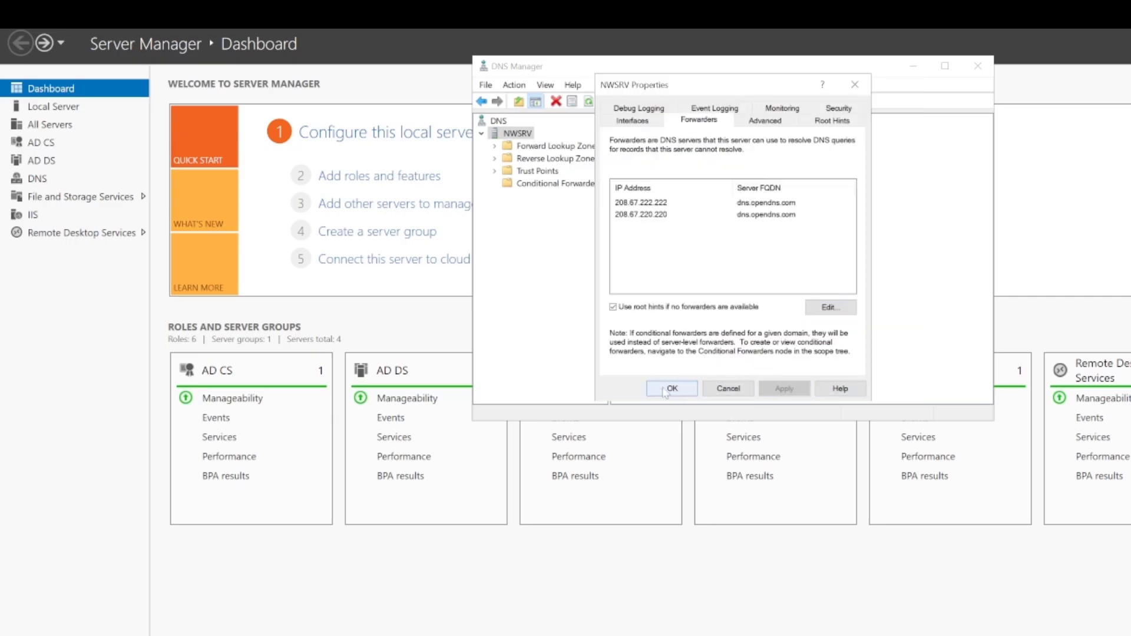
click(690, 375)
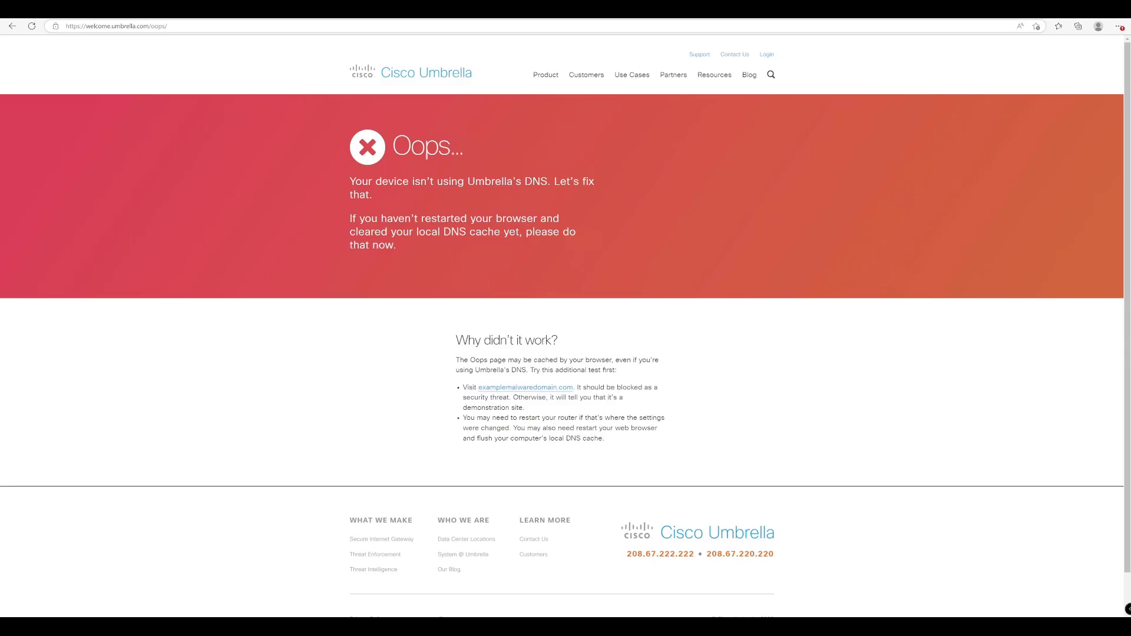
- Remove 'oops/' from the welcome.umbrella.com address and reload the page
key(ctrl+l)
key(End)
key(ctrl+shift+Left)
key(BackSpace)
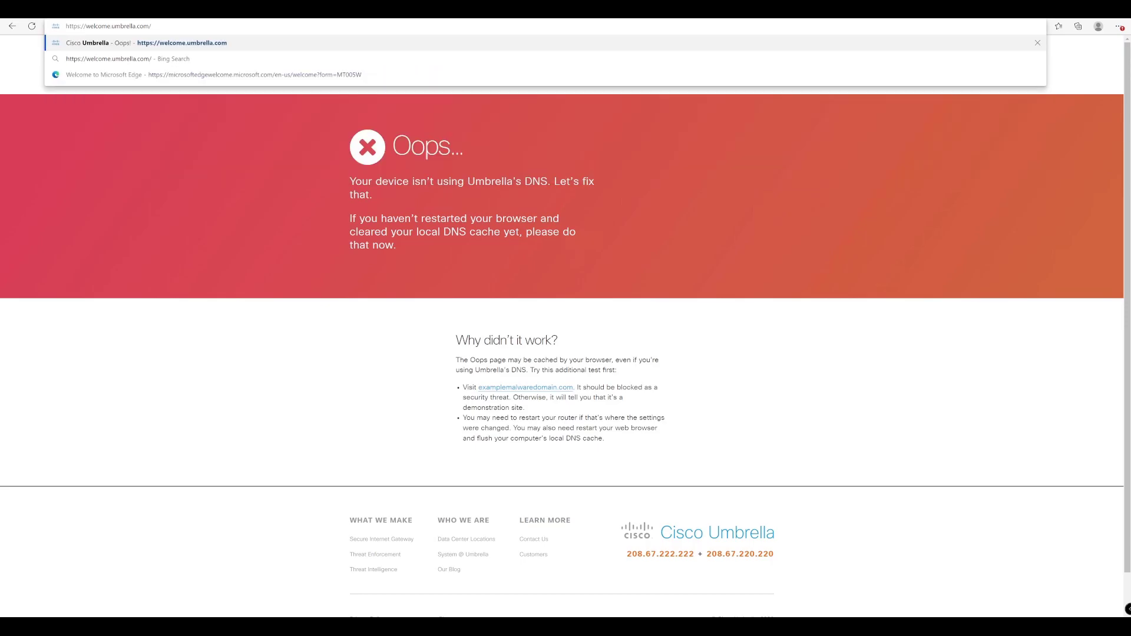
key(Return)
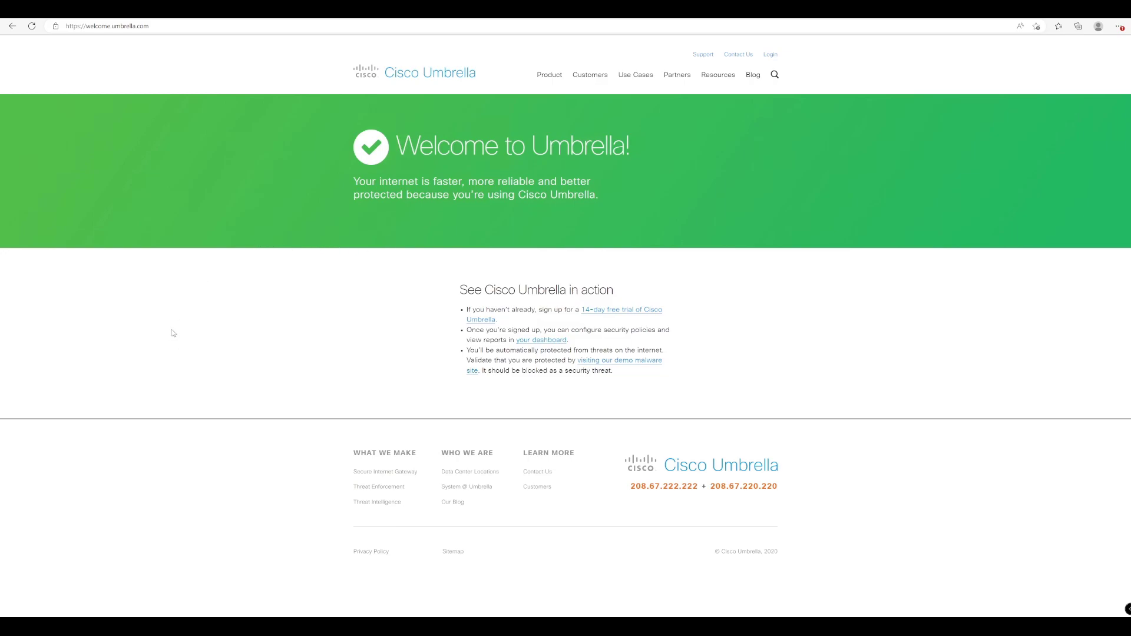
- Launch Command Prompt and run 'nslookup -type=txt debug.opendns.com'
key(super)
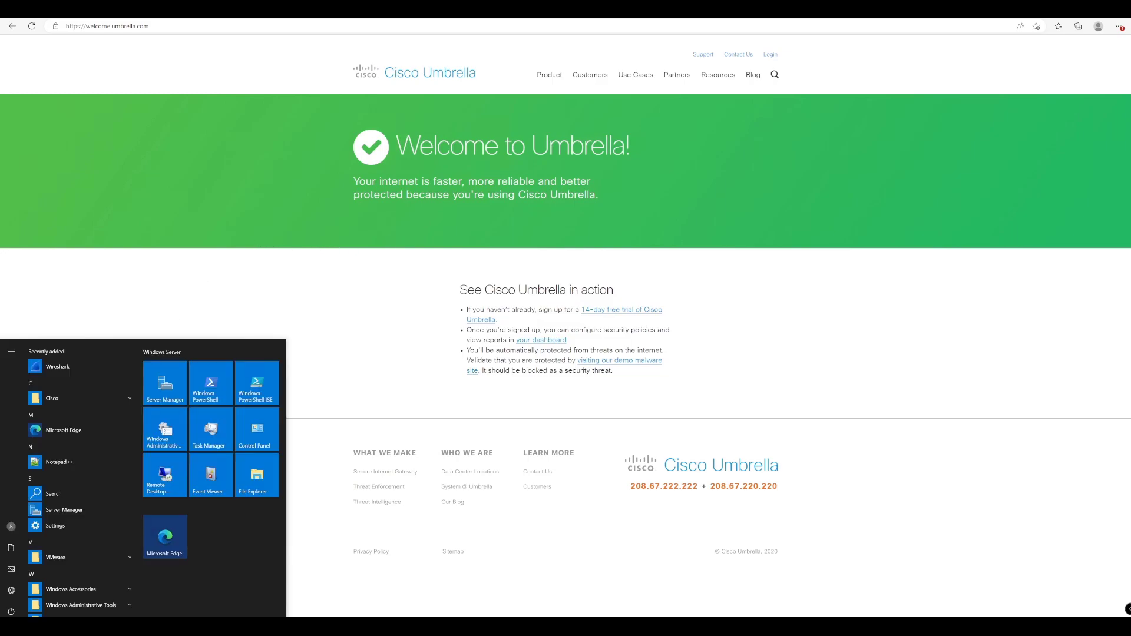
text(cmd)
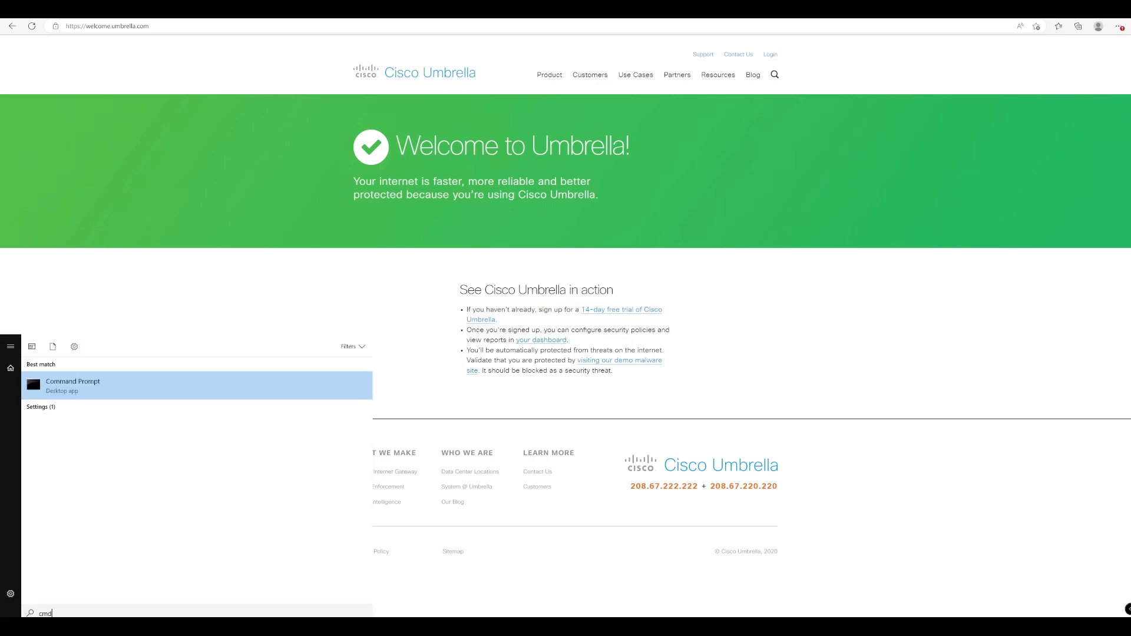
key(Return)
text(nslookup -type=txt debug.opendns.com)
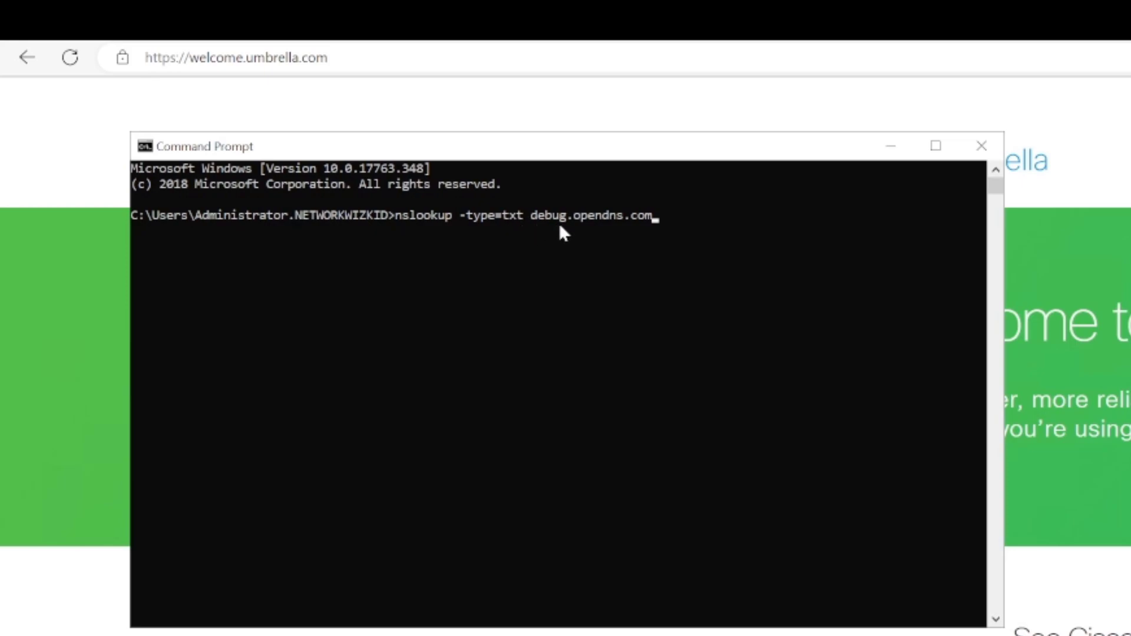
key(Return)
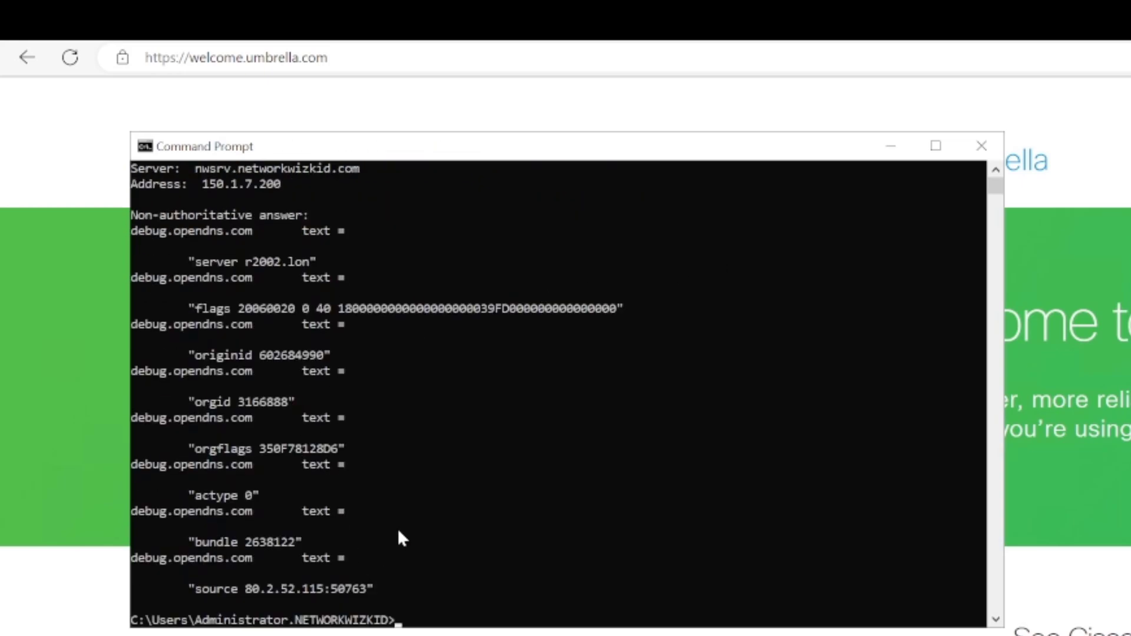
scroll(315, 433, up, 1)
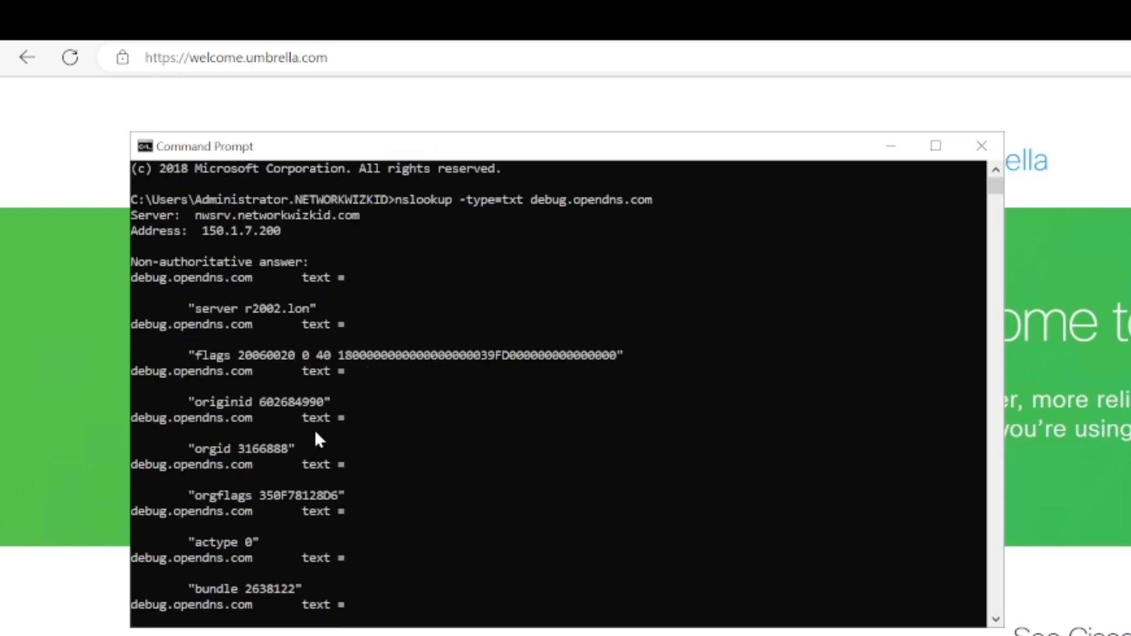
scroll(317, 433, down, 1)
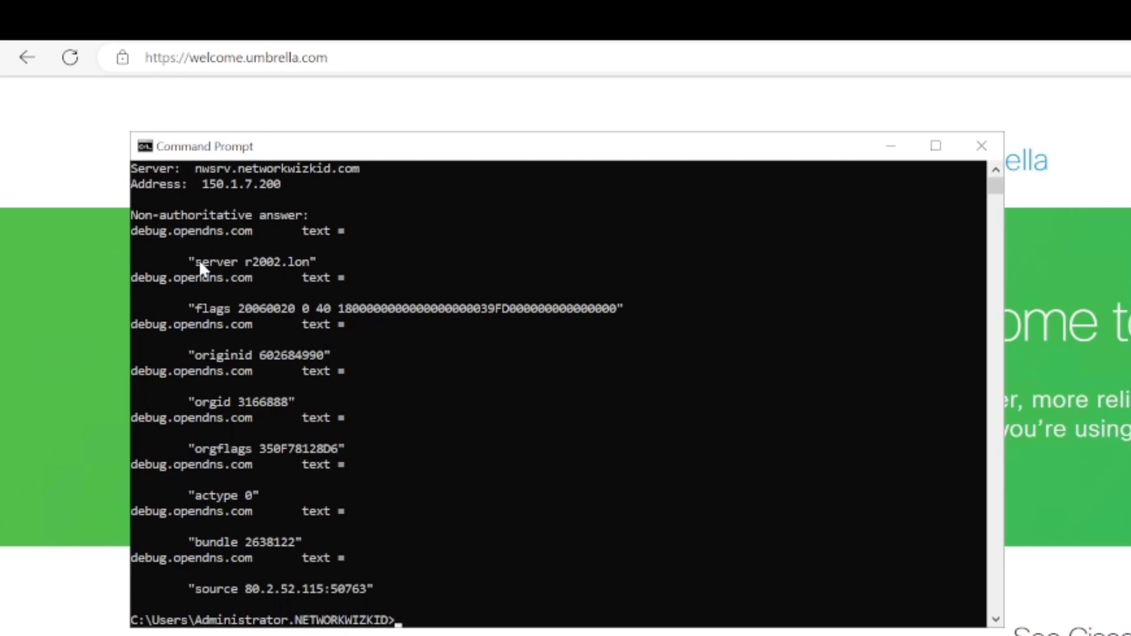
drag(192, 263, 285, 266)
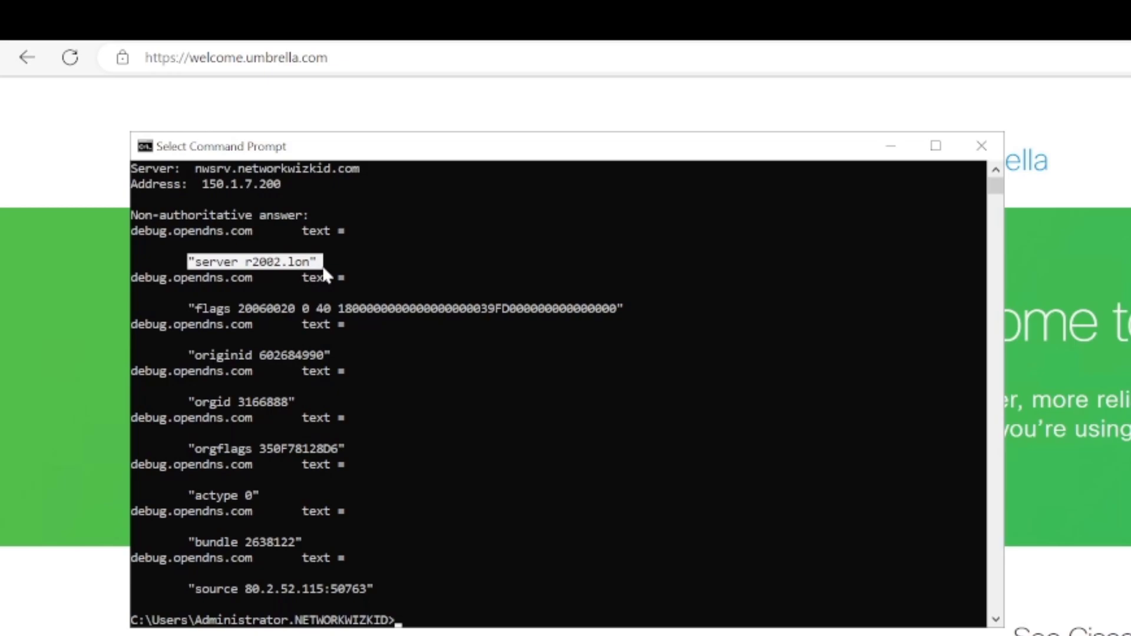
click(285, 264)
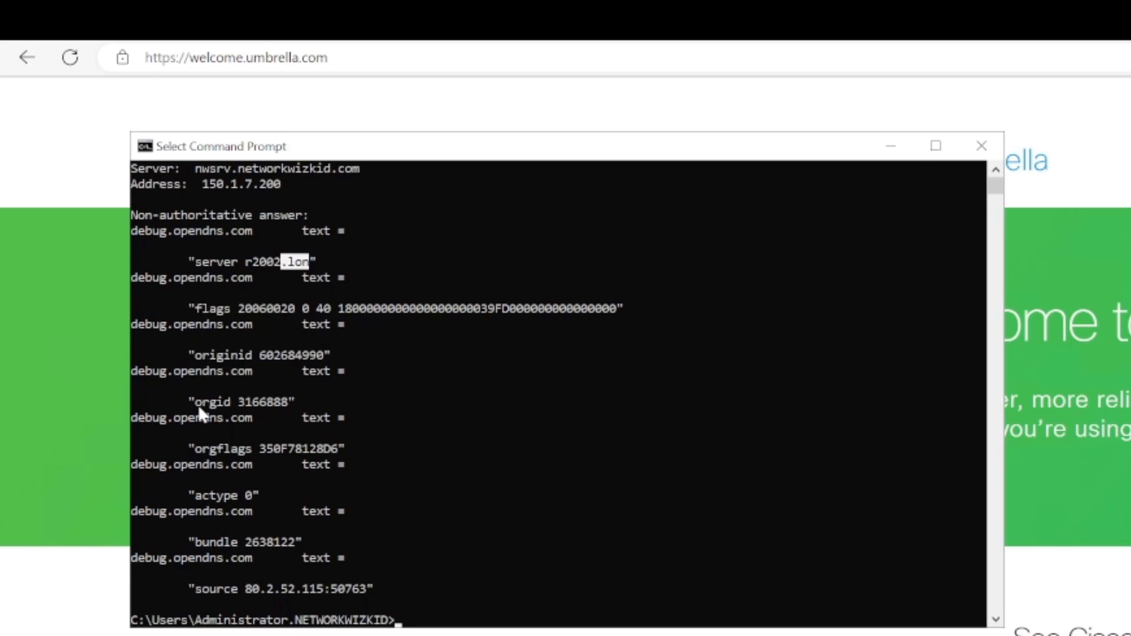
drag(238, 401, 286, 408)
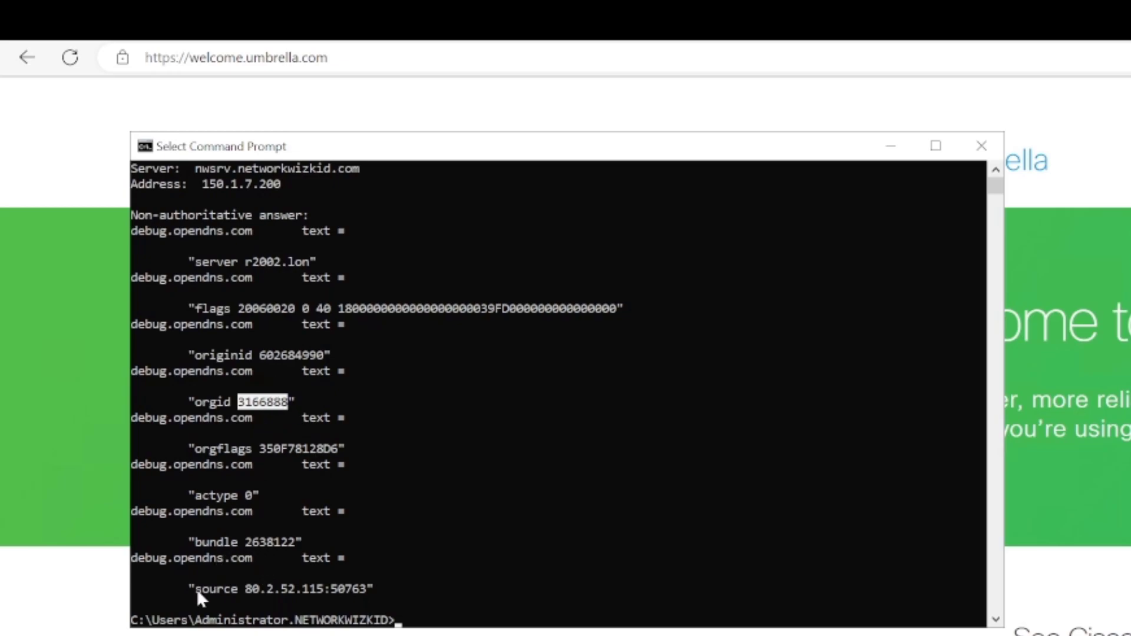
drag(196, 589, 239, 589)
drag(327, 591, 321, 592)
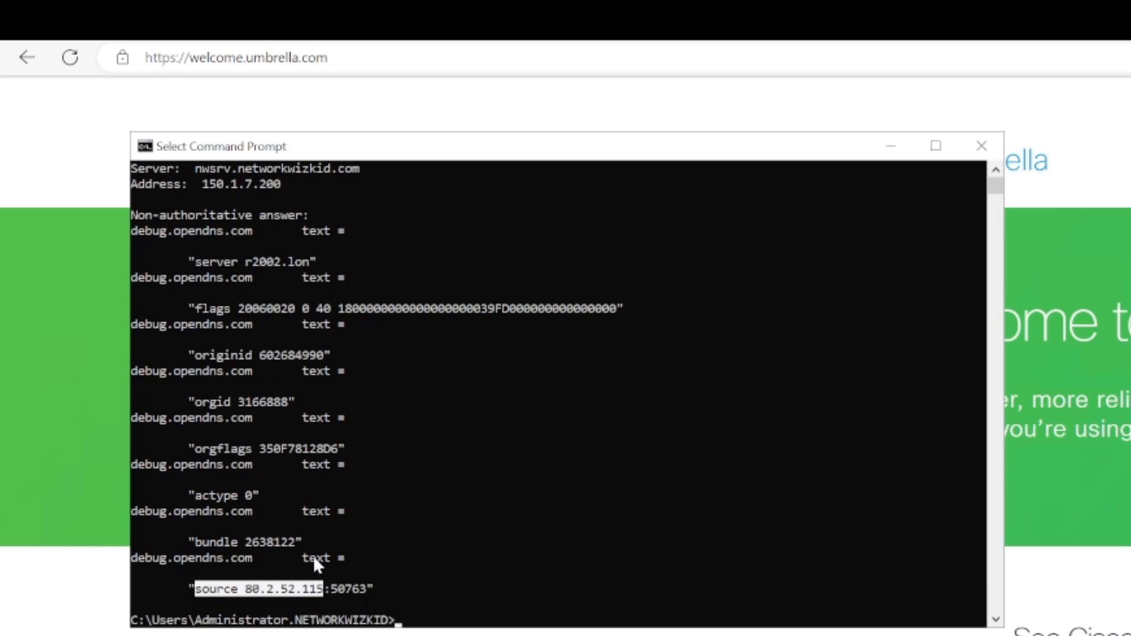